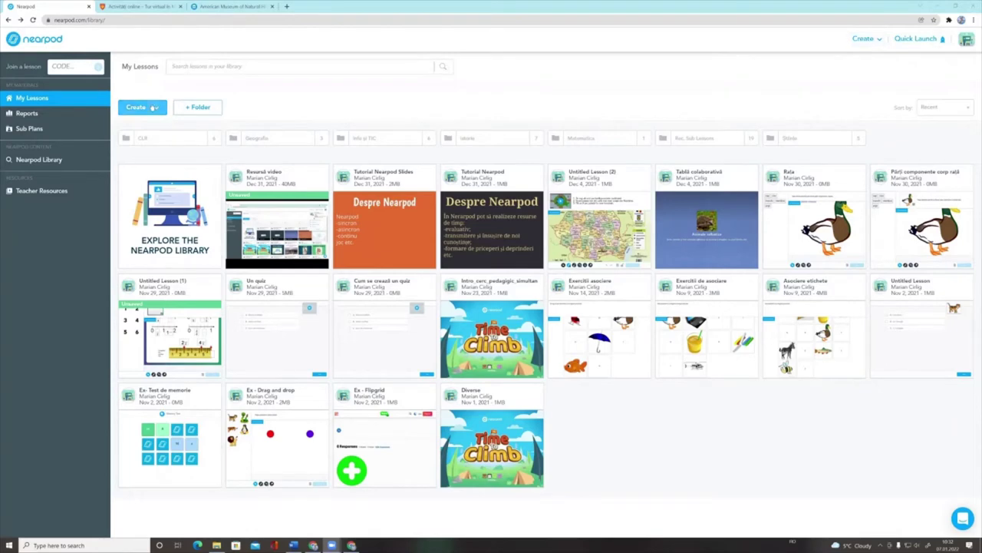
# Create a new lesson and title it "Despre animale preistorice".
pyautogui.click(155, 109)
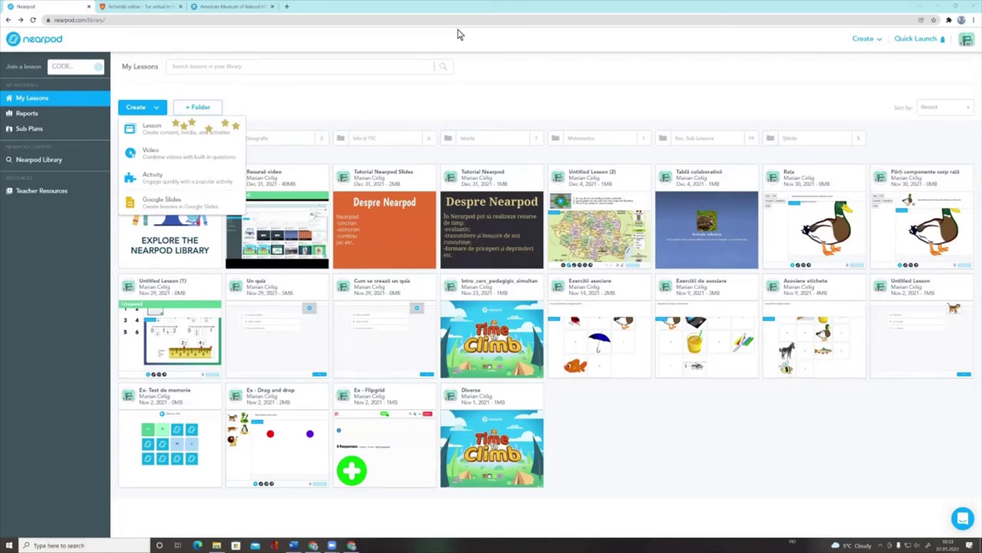
pyautogui.click(153, 132)
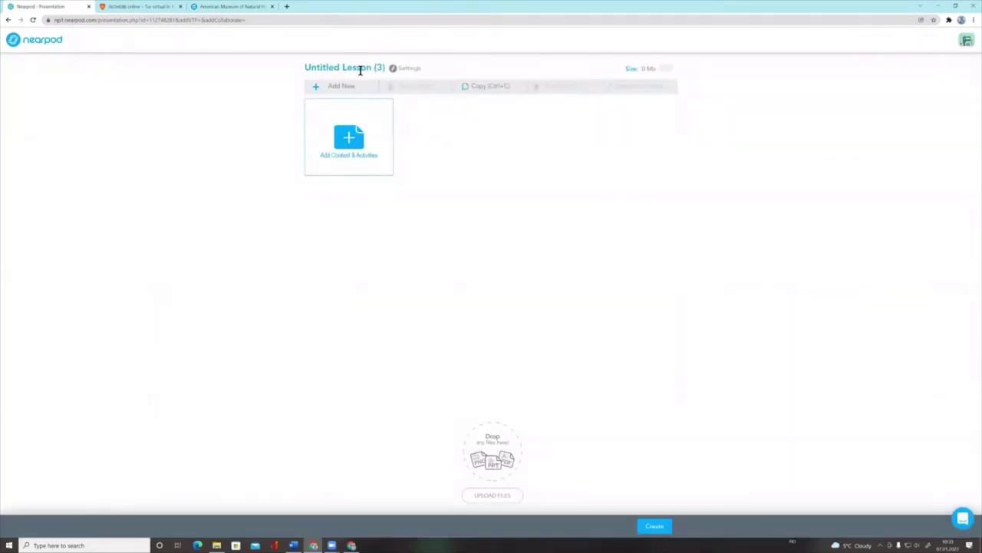
pyautogui.click(359, 69)
pyautogui.write('Des')
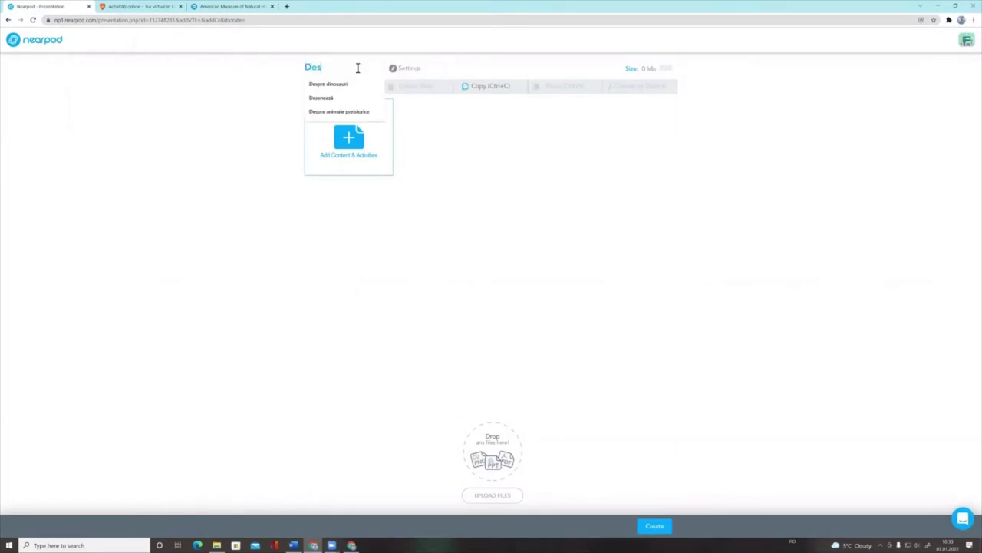
pyautogui.write('pre animale')
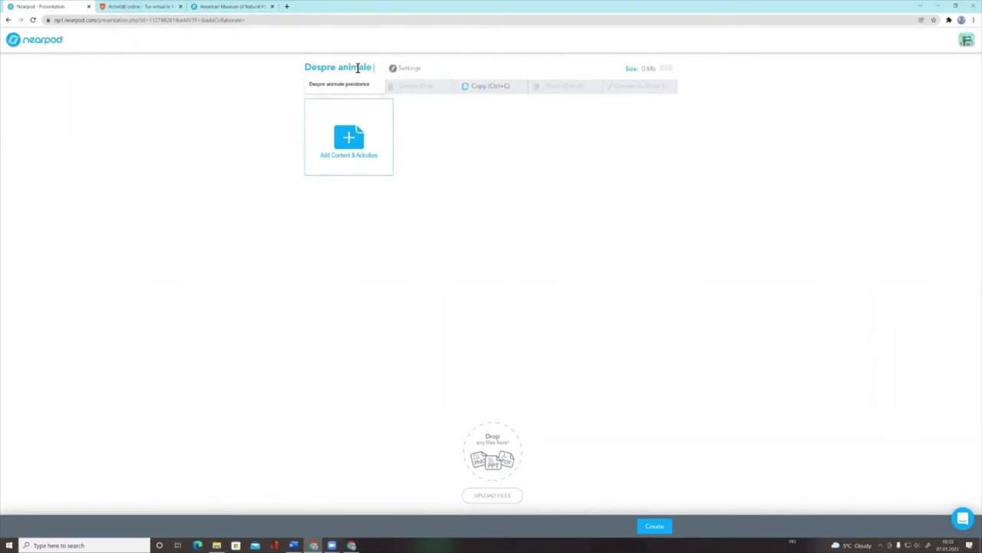
pyautogui.write(' presi')
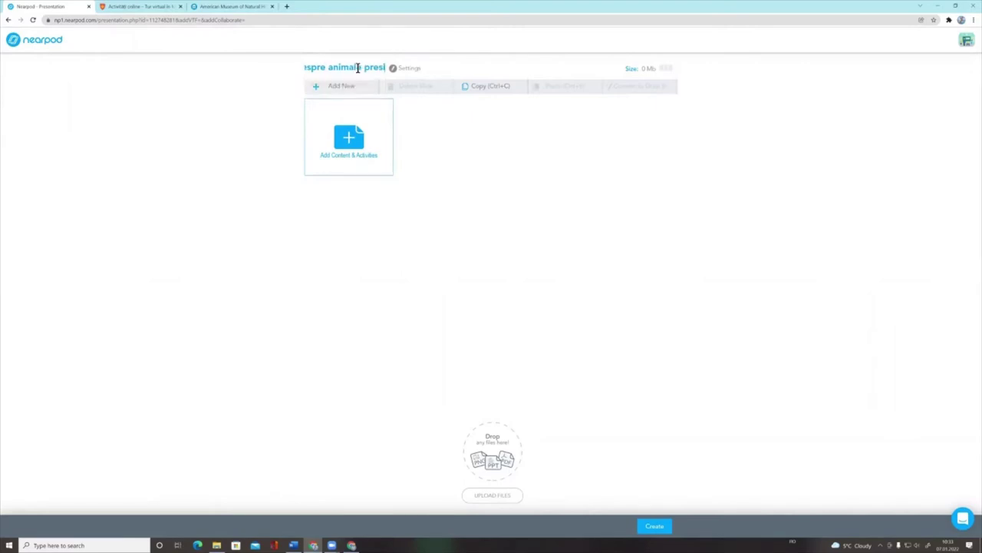
pyautogui.press('BackSpace')
pyautogui.press('BackSpace')
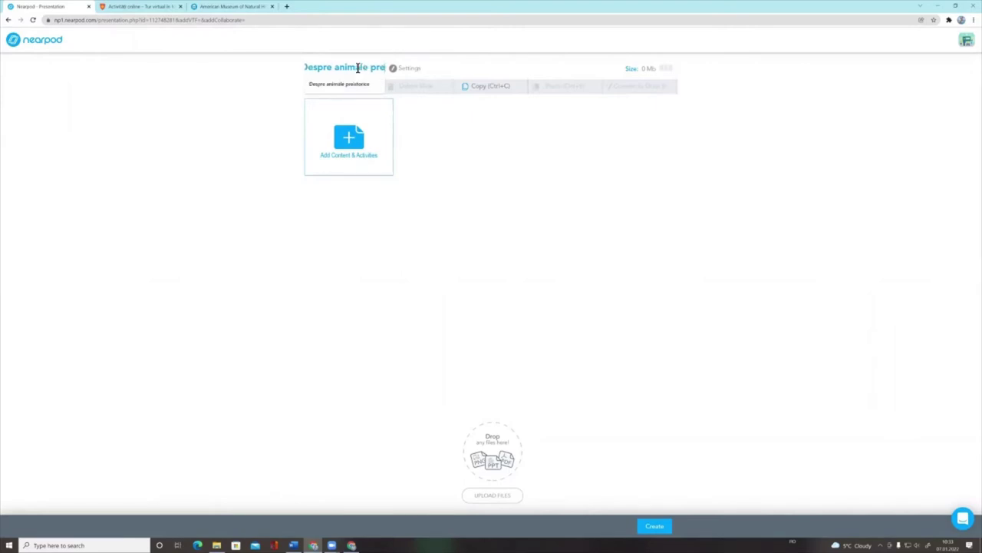
pyautogui.write('istorice')
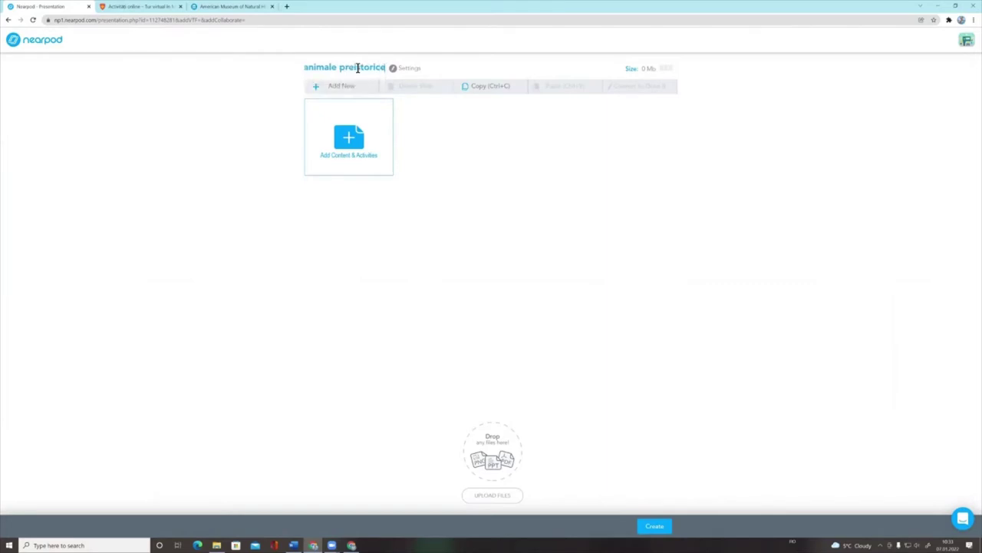
pyautogui.click(554, 227)
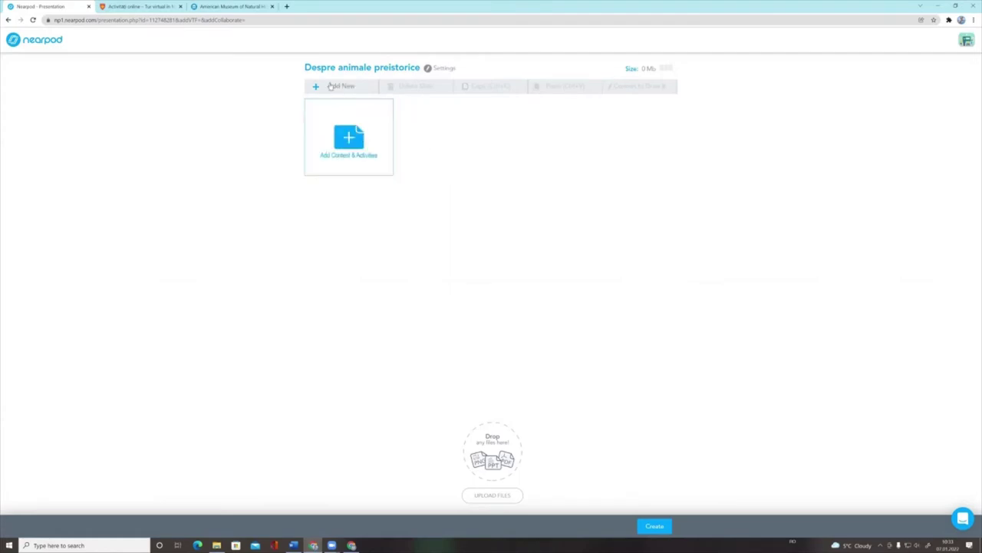
# Start adding Nearpod 3D content to the lesson.
pyautogui.click(347, 137)
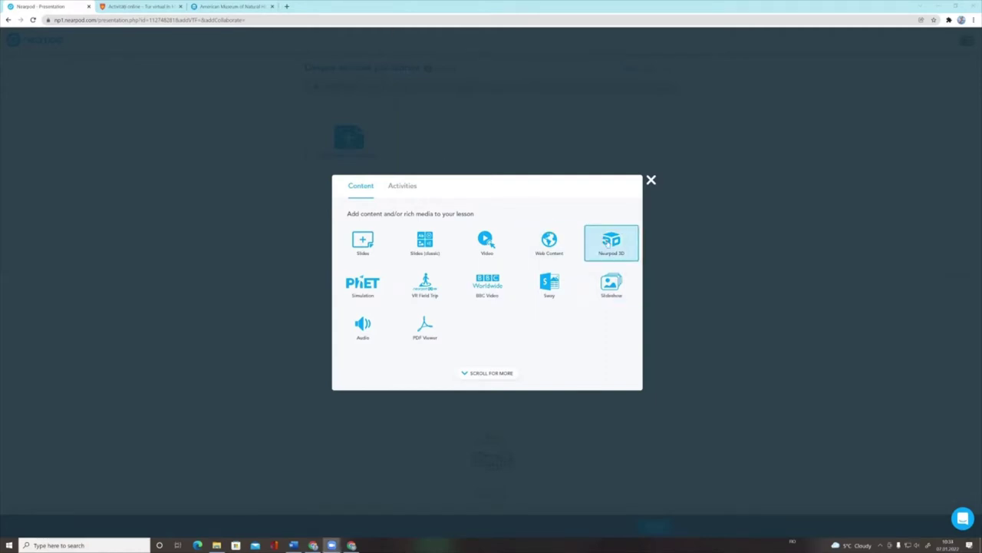
pyautogui.click(608, 243)
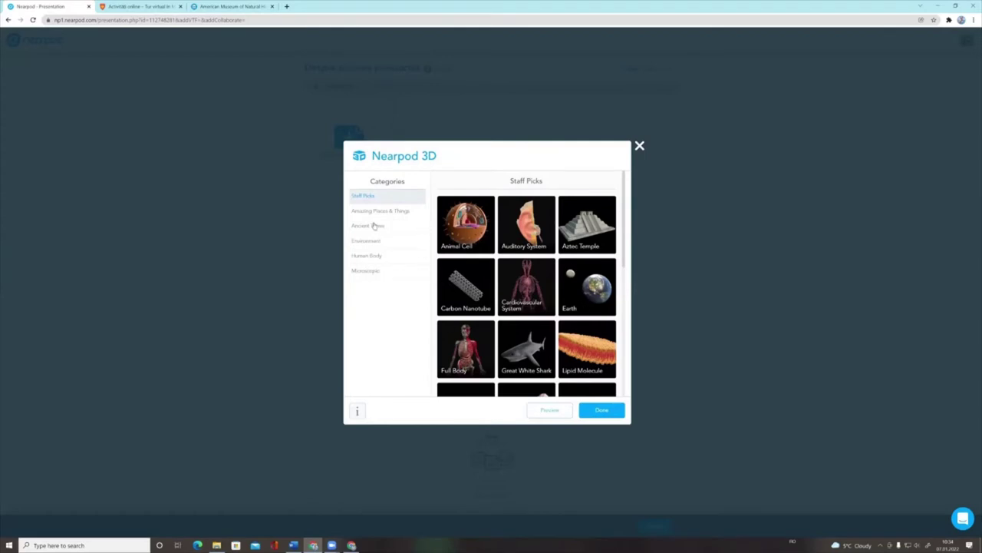
pyautogui.click(360, 290)
pyautogui.click(353, 184)
pyautogui.click(407, 288)
pyautogui.click(416, 183)
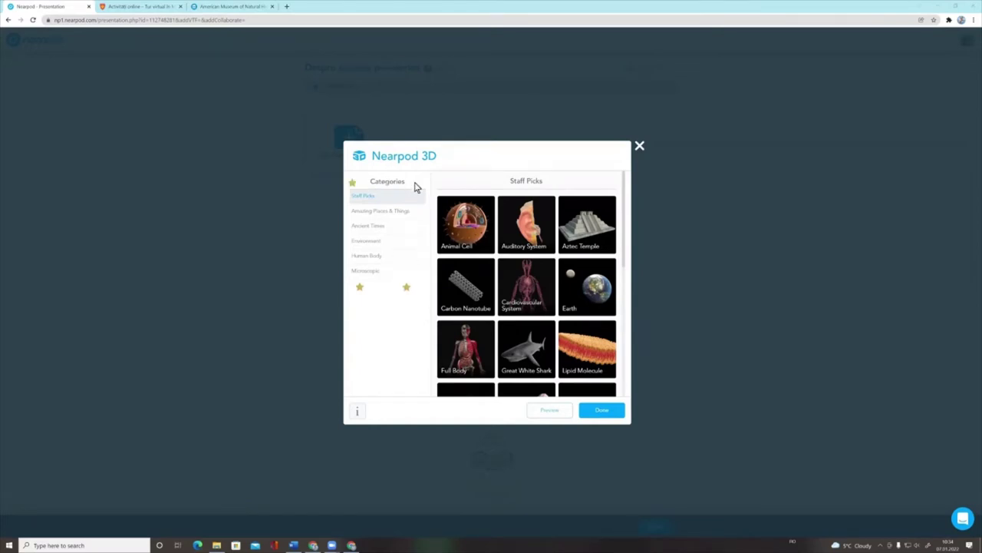
pyautogui.click(346, 235)
pyautogui.click(421, 239)
pyautogui.click(564, 181)
pyautogui.click(483, 180)
pyautogui.click(591, 182)
pyautogui.click(455, 182)
pyautogui.click(498, 181)
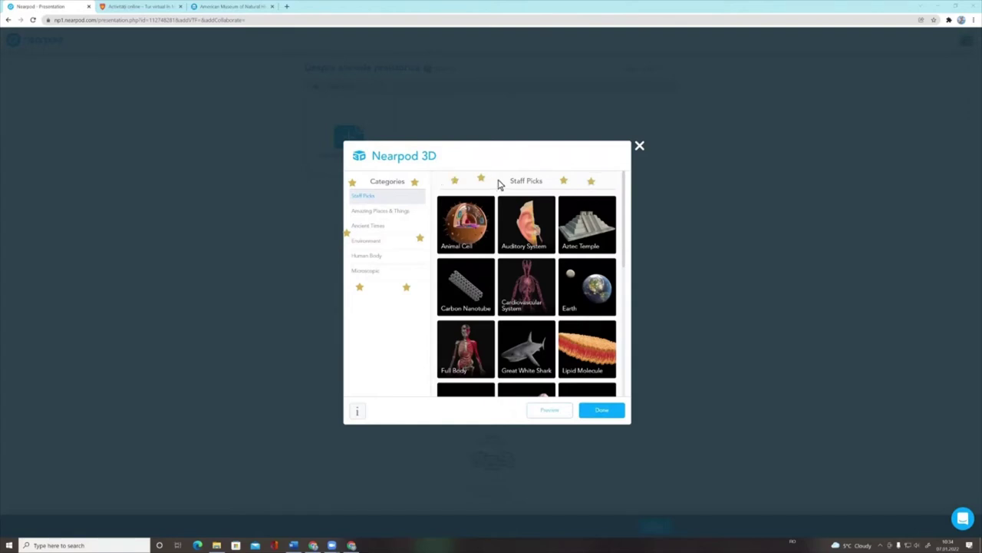
pyautogui.click(607, 182)
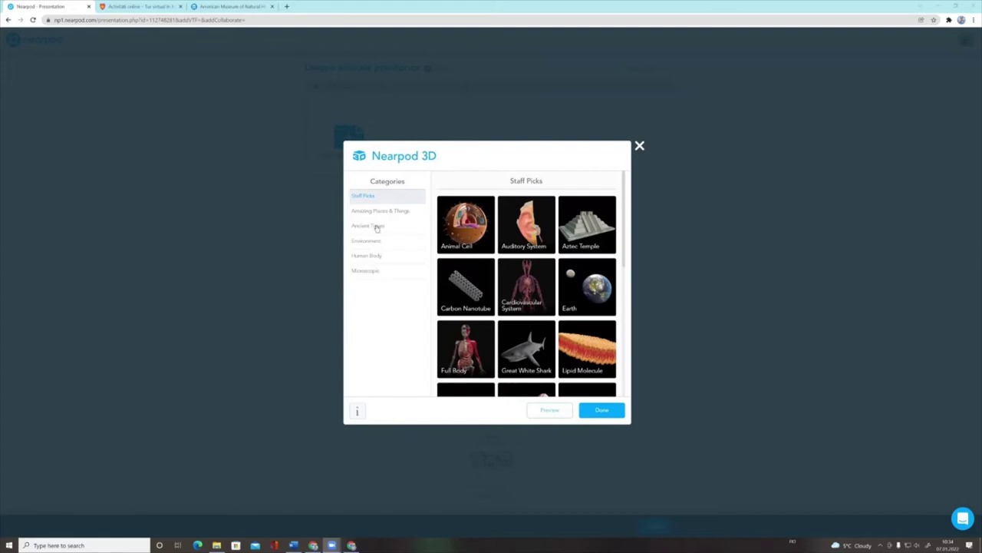
# Add the Apatosaurus model from the Ancient Times category as the first slide.
pyautogui.click(377, 226)
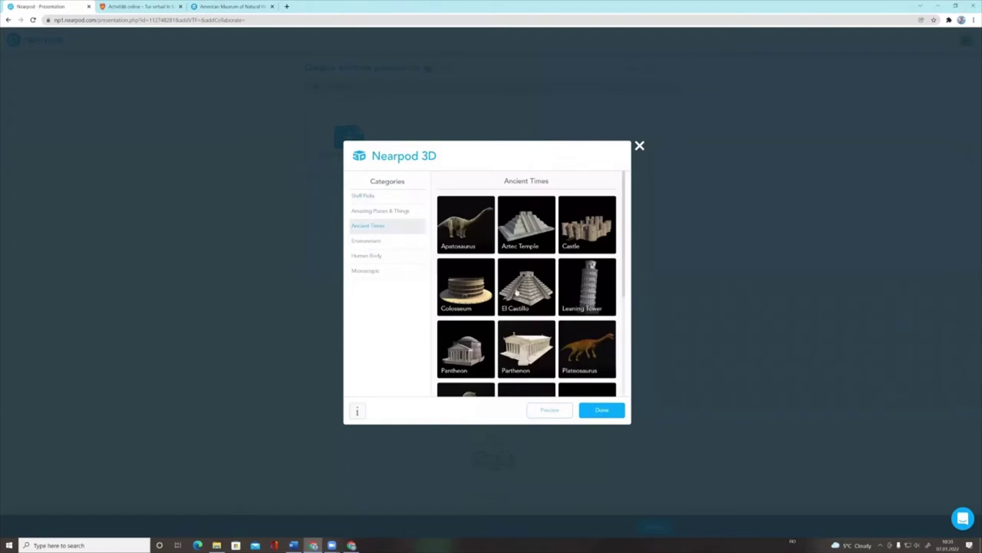
pyautogui.click(471, 227)
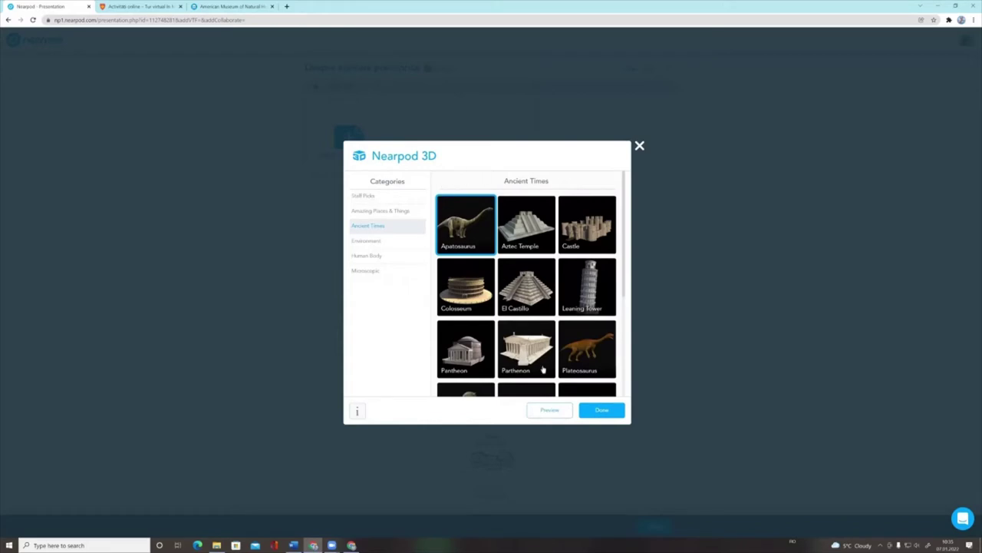
pyautogui.click(601, 412)
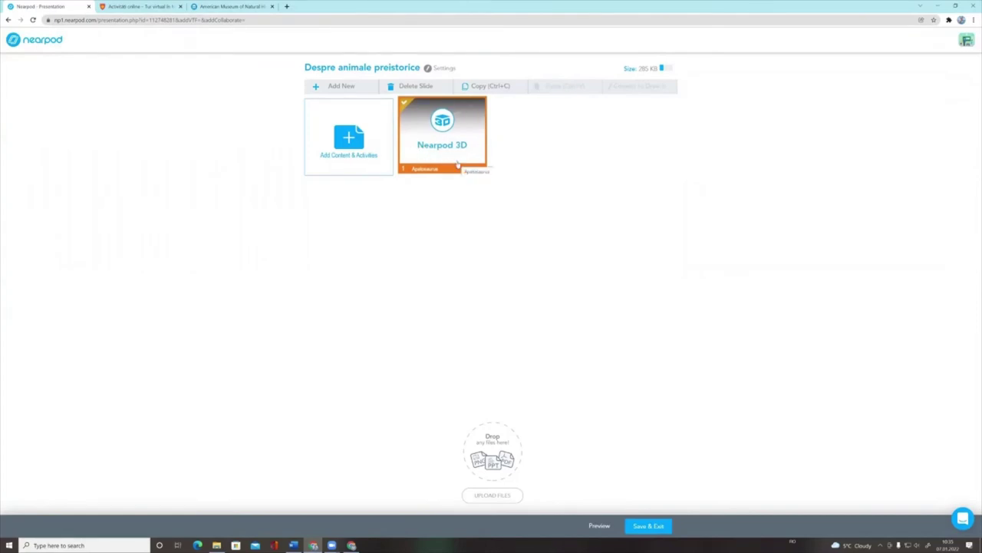
# Add a second Nearpod 3D slide with the Plateosaurus model from the Ancient Times category.
pyautogui.click(354, 141)
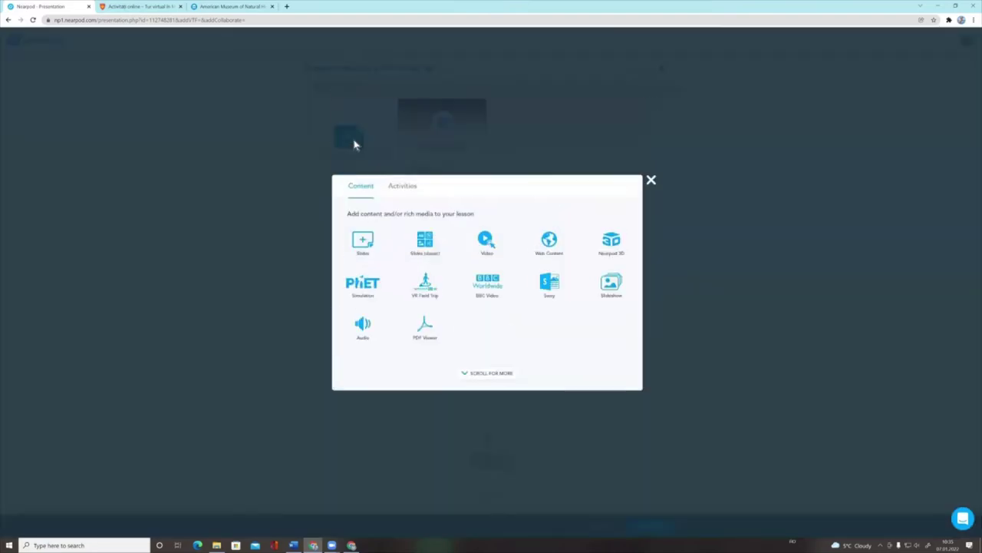
pyautogui.click(607, 246)
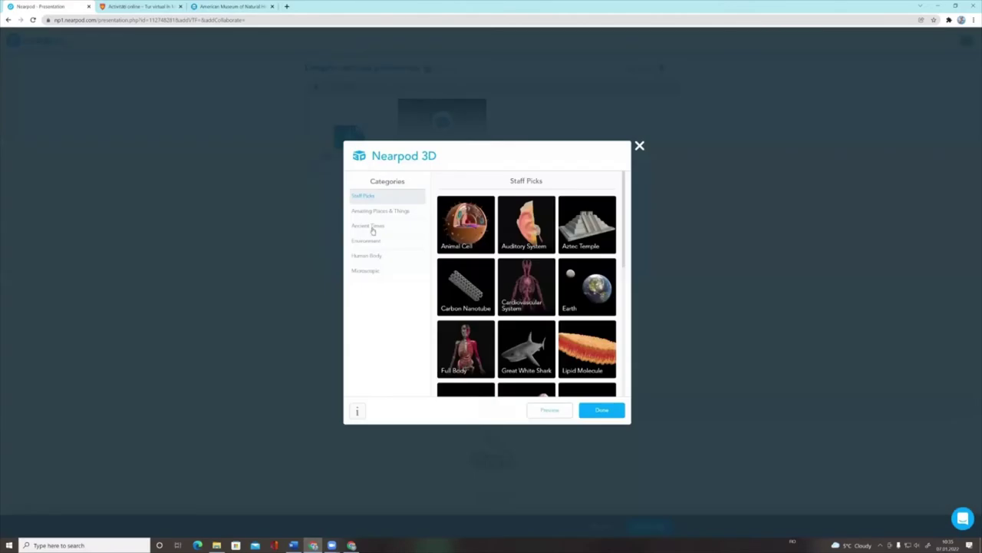
pyautogui.click(373, 227)
pyautogui.scroll(-1, 560, 311)
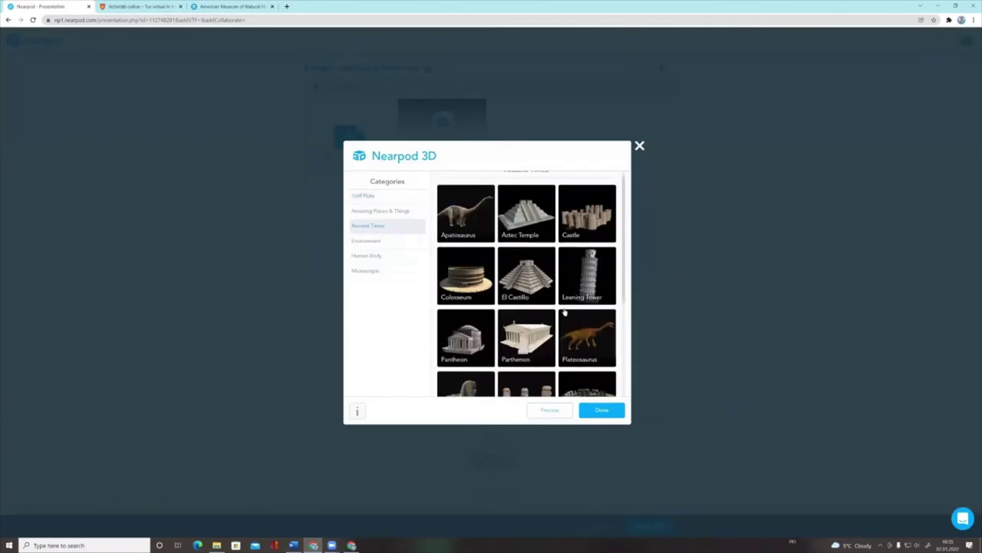
pyautogui.click(586, 343)
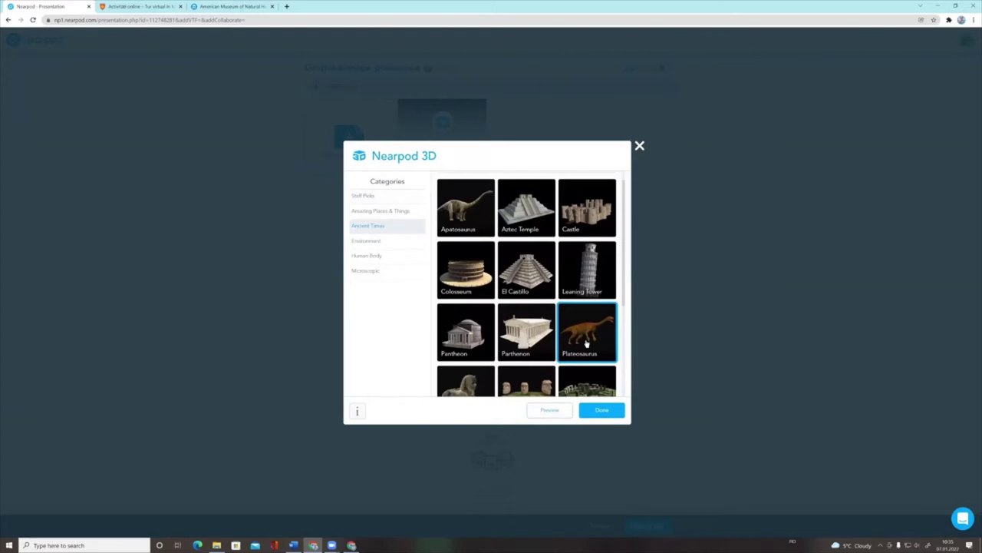
pyautogui.click(594, 413)
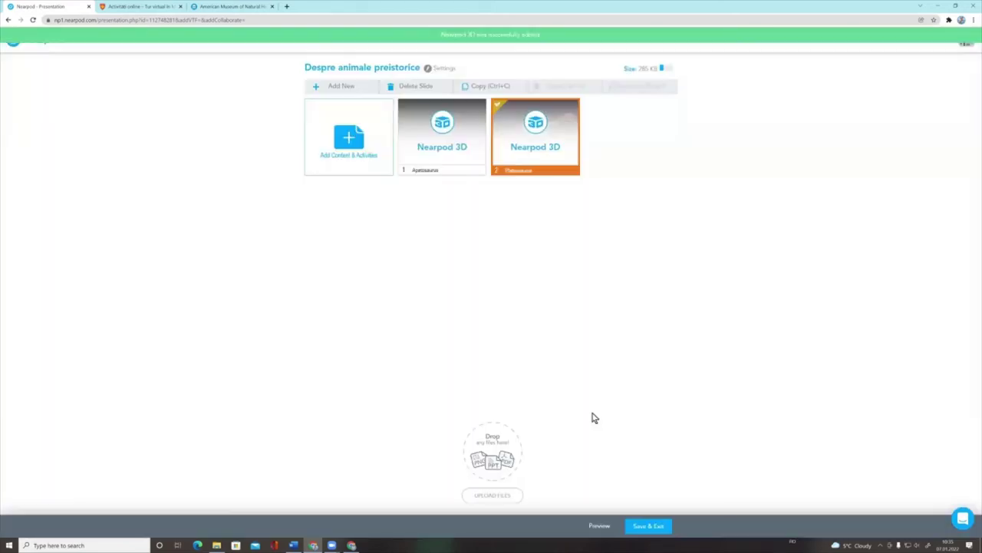
# Add a third Nearpod 3D slide with the Tyrannosaurus model from the Ancient Times category.
pyautogui.click(350, 146)
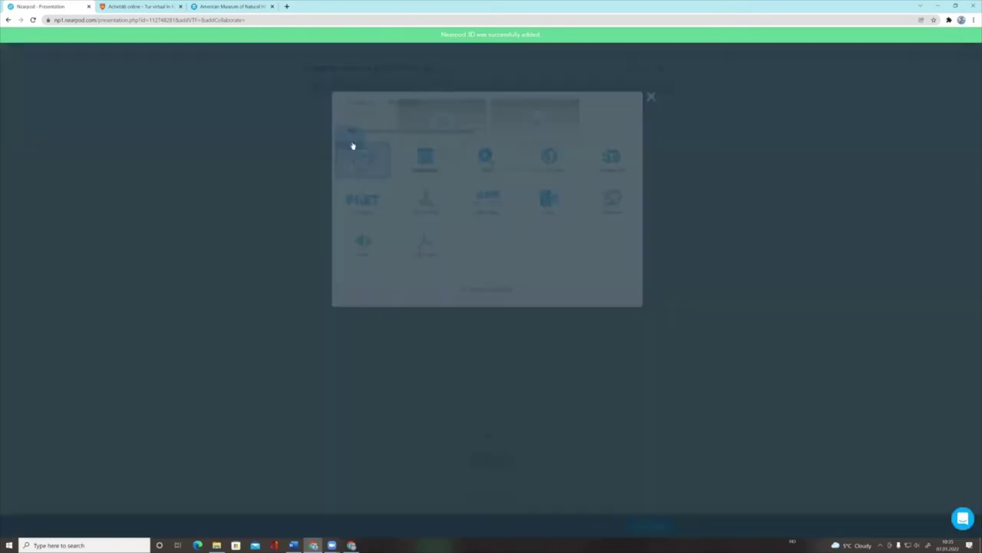
pyautogui.click(616, 252)
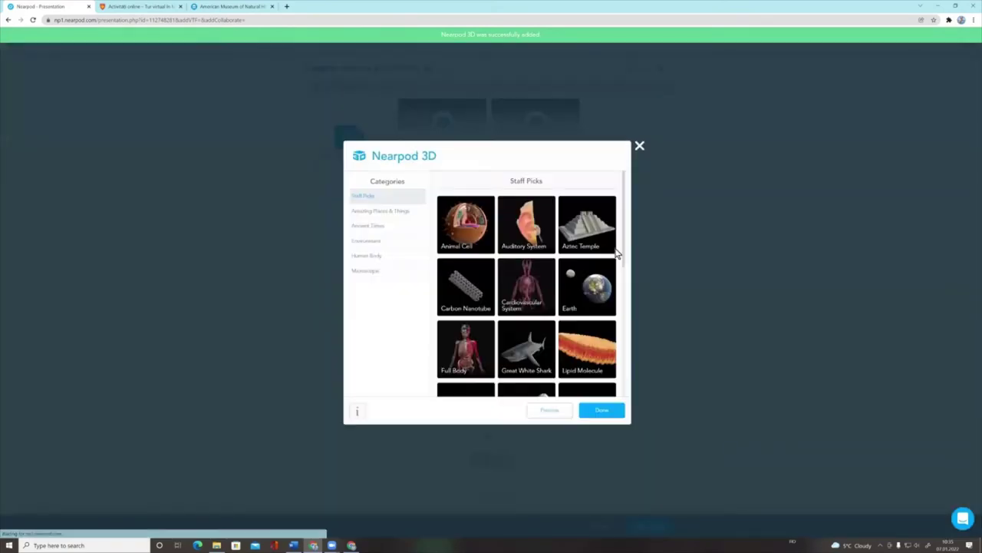
pyautogui.scroll(-1, 527, 330)
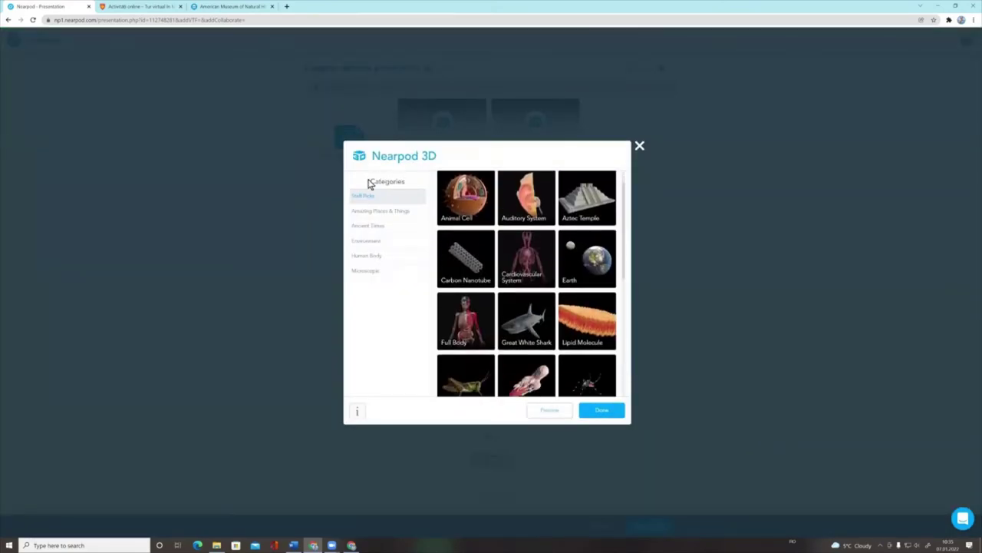
pyautogui.click(369, 226)
pyautogui.scroll(-3, 525, 331)
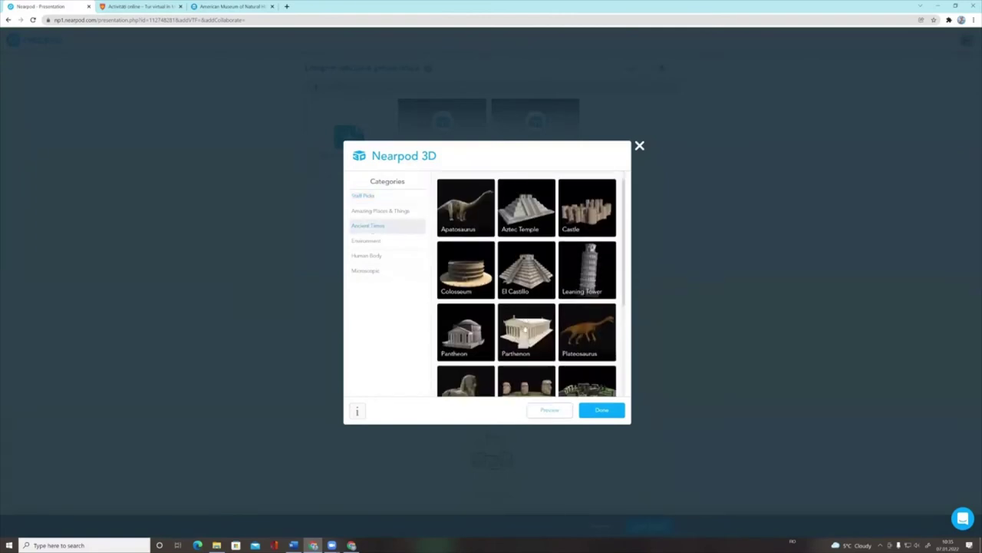
pyautogui.scroll(-4, 530, 336)
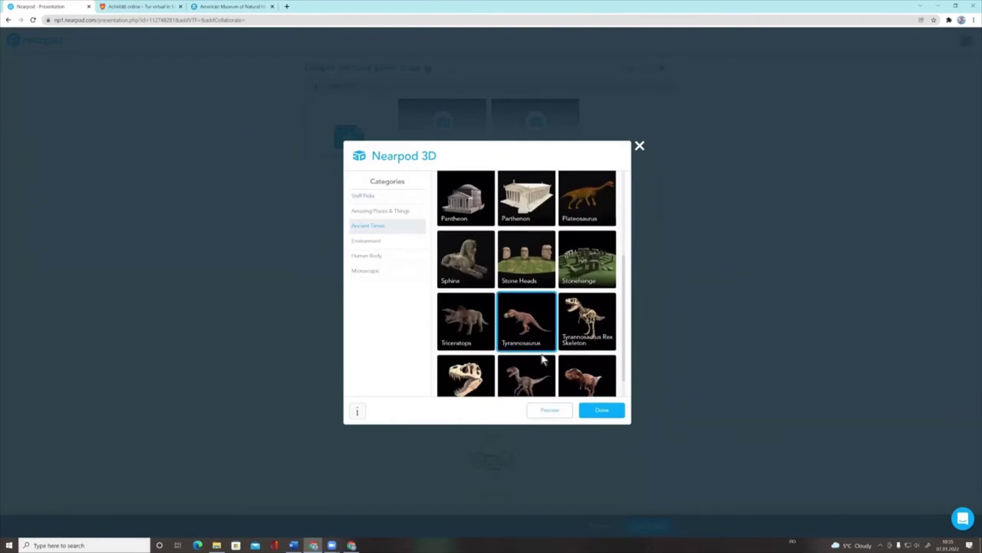
pyautogui.click(602, 410)
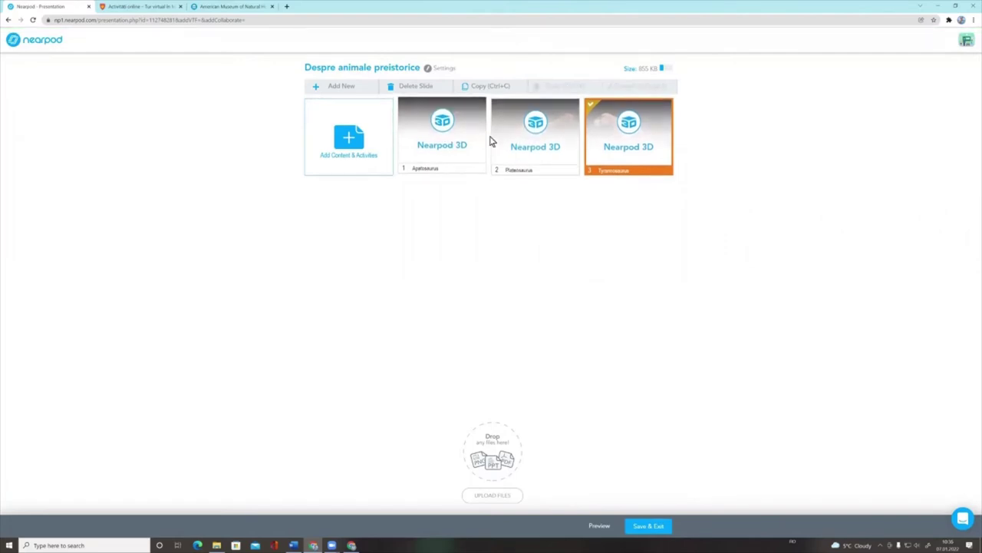
pyautogui.click(558, 144)
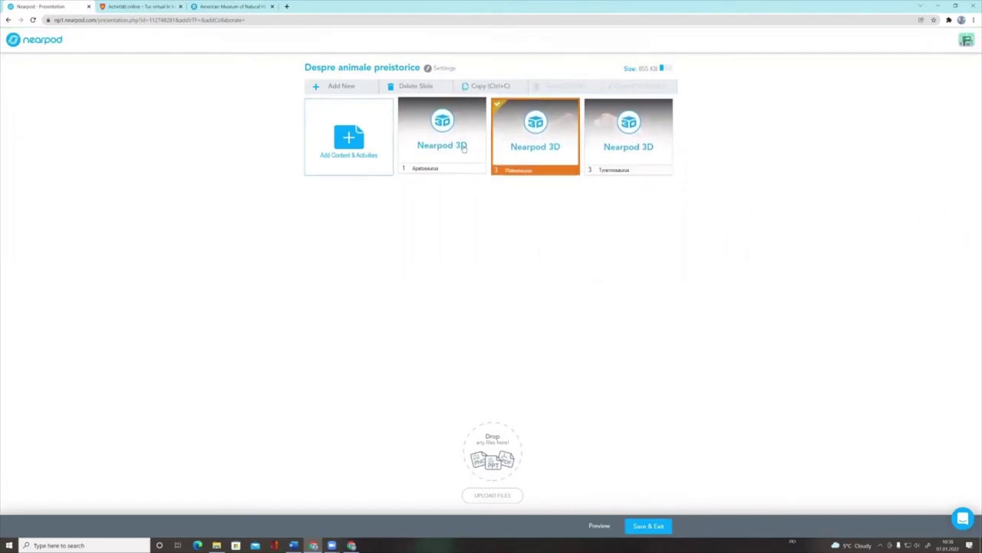
pyautogui.click(478, 147)
pyautogui.click(537, 145)
pyautogui.click(644, 146)
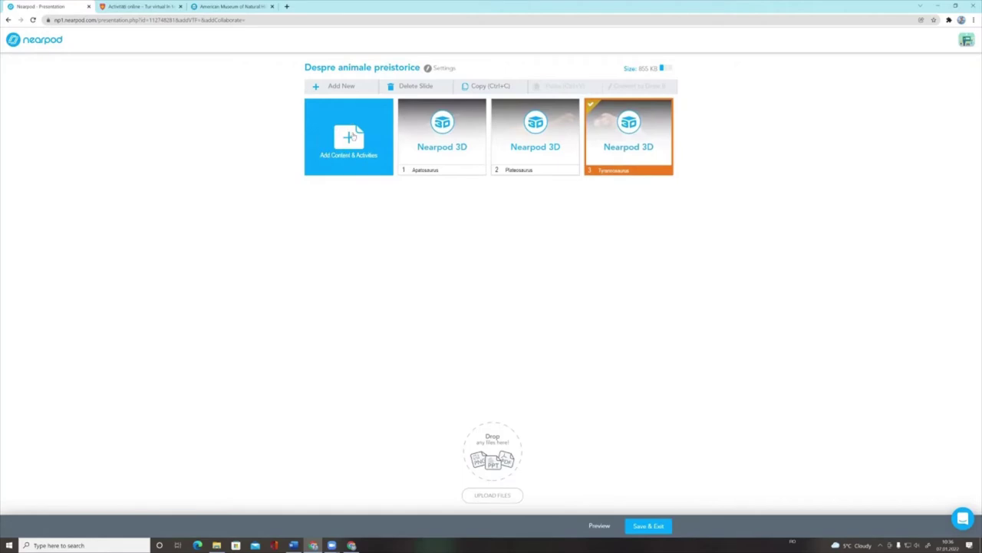
# Start adding a Web Content item to the lesson, ready for its website URL.
pyautogui.click(348, 142)
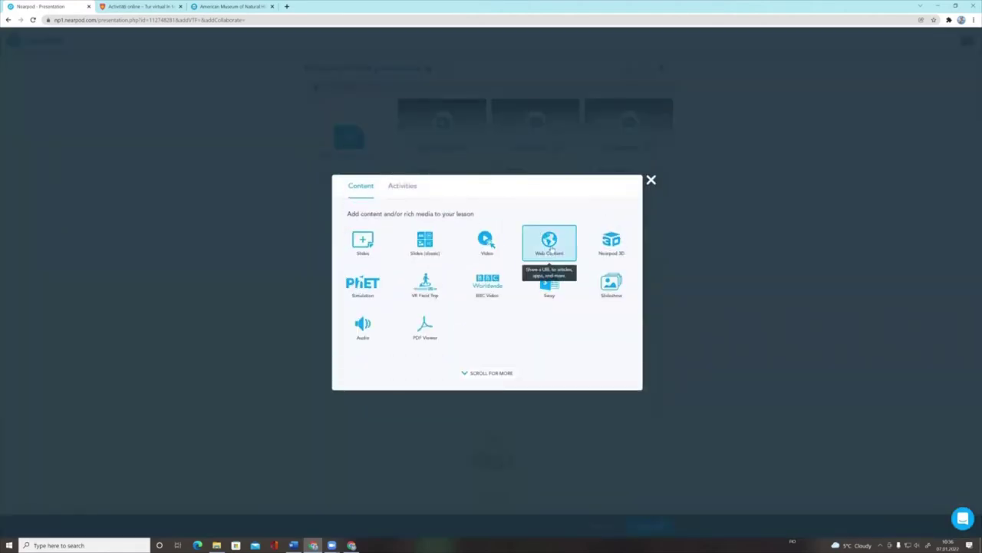
pyautogui.click(551, 248)
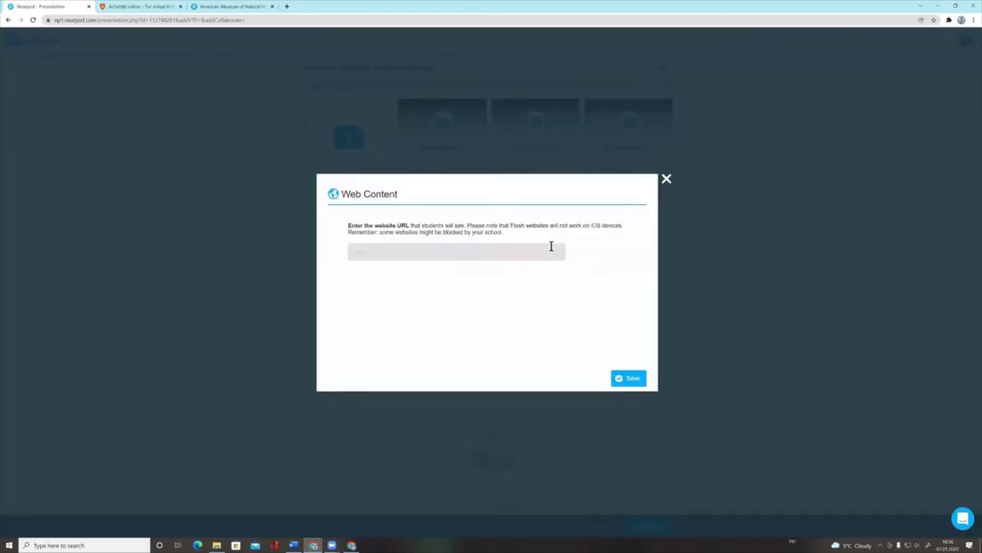
pyautogui.click(445, 255)
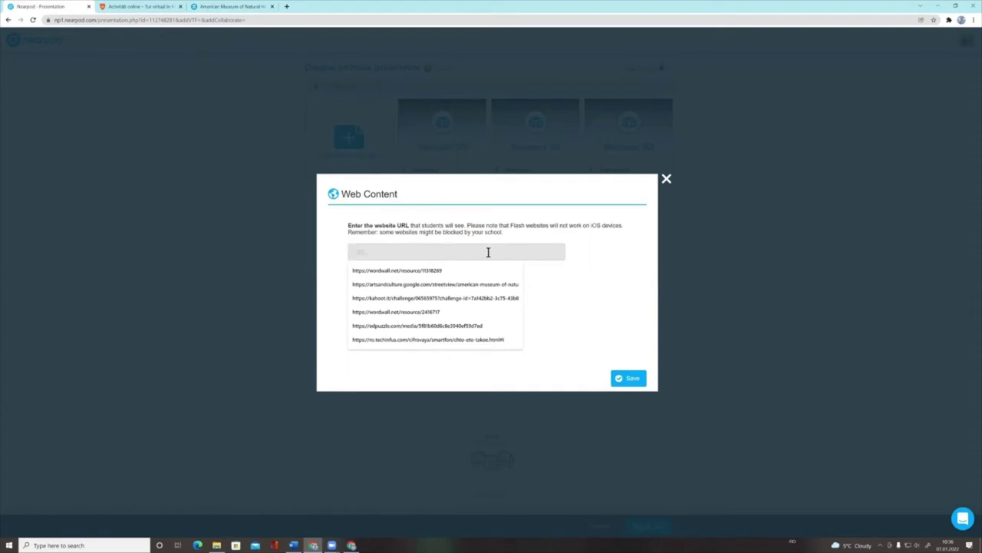
# Copy the web address of the American Museum of Natural History tour from its already open Google Arts & Culture page.
pyautogui.click(244, 8)
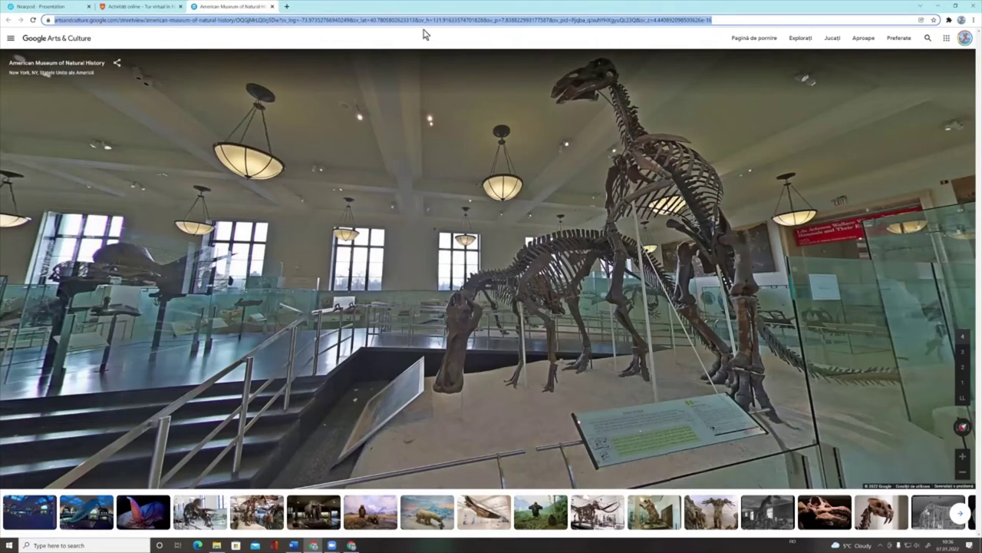
pyautogui.rightClick(334, 24)
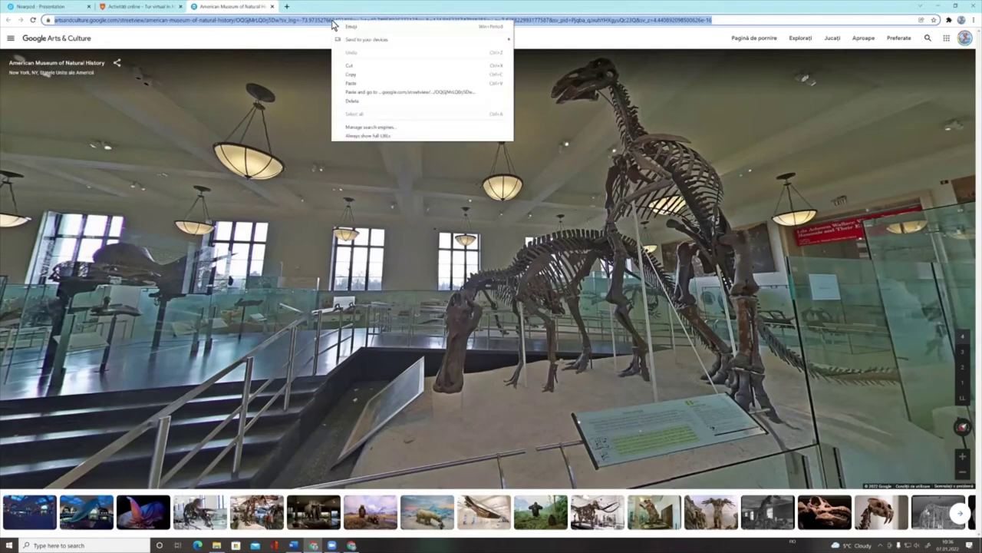
pyautogui.click(358, 79)
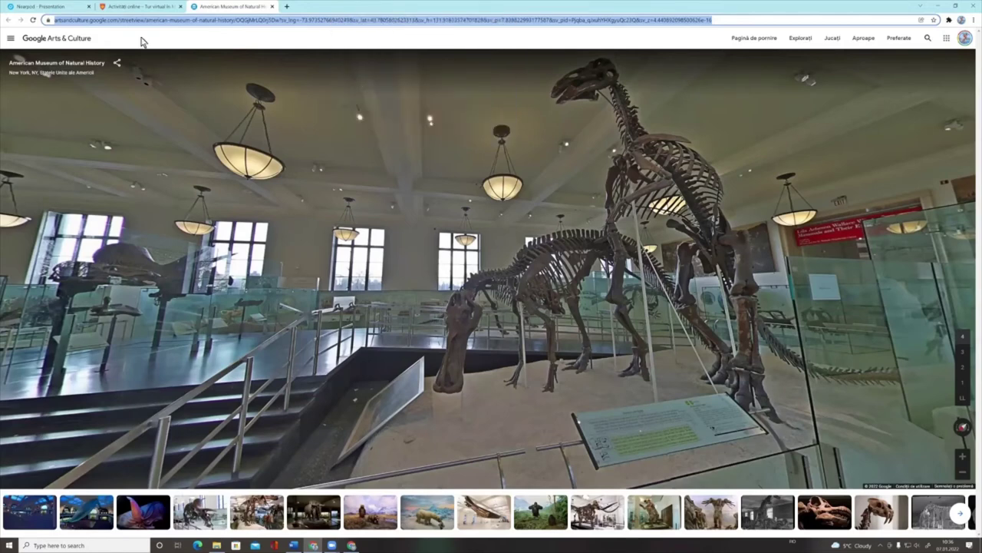
# Return to the Nearpod lesson and paste the copied museum tour address as the Web Content website URL.
pyautogui.click(46, 7)
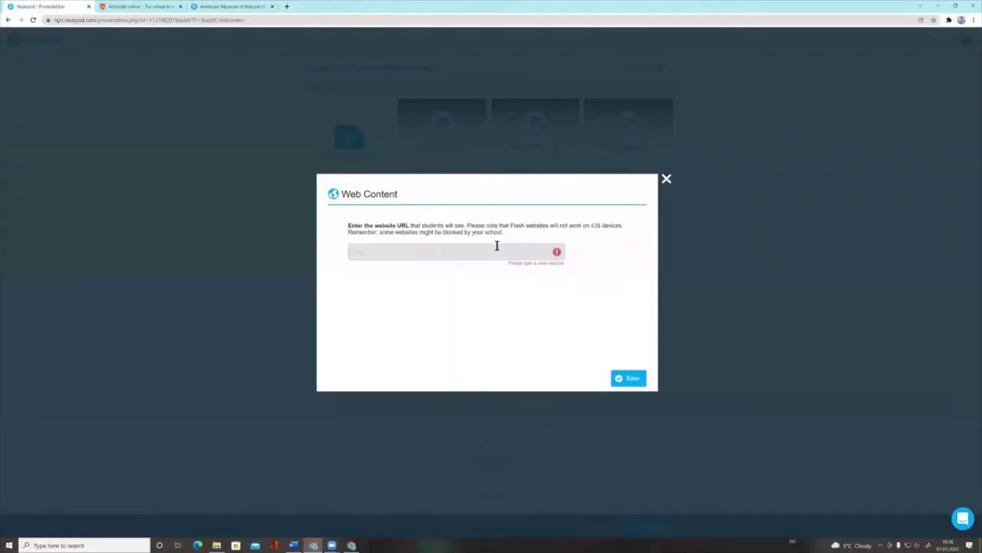
pyautogui.click(469, 250)
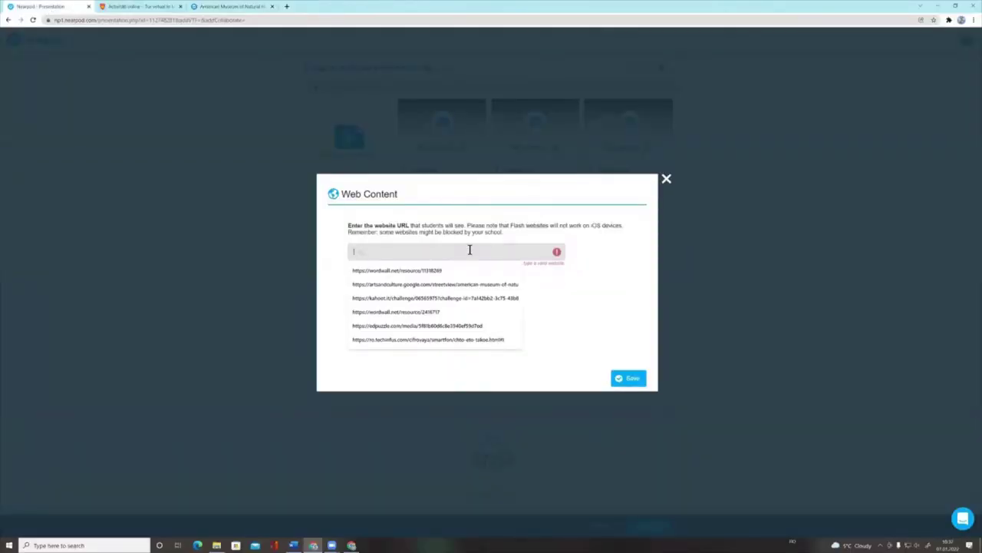
pyautogui.hotkey('ctrl', 'v')
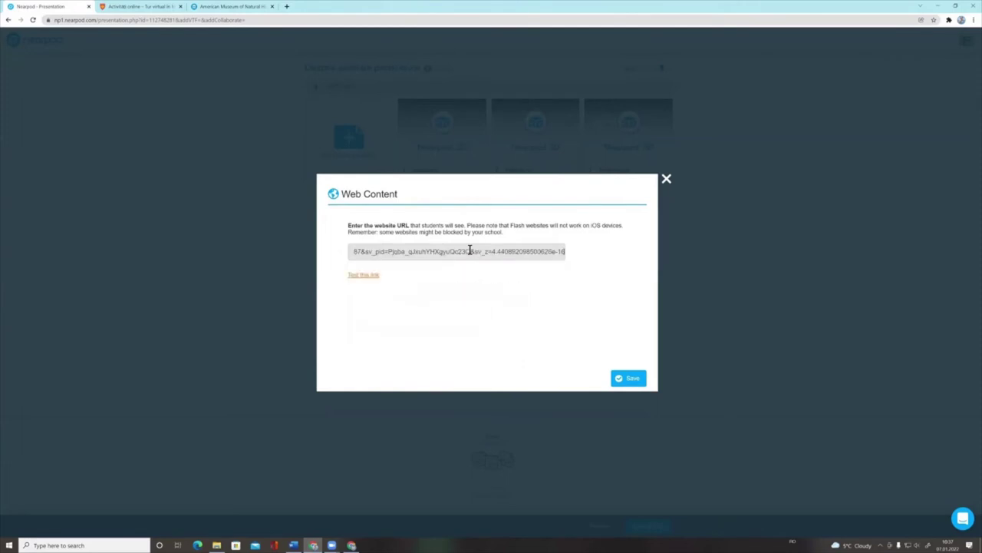
pyautogui.click(470, 296)
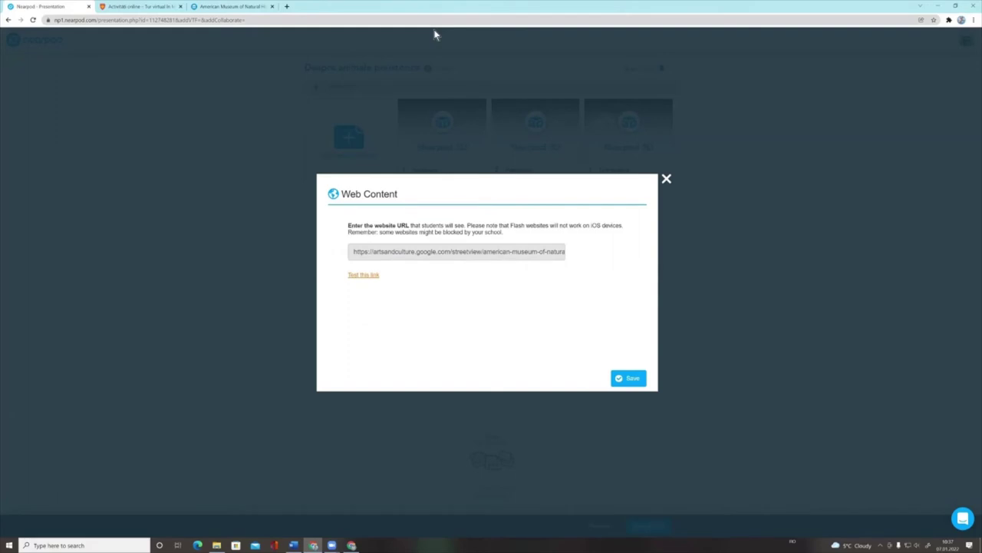
pyautogui.click(363, 277)
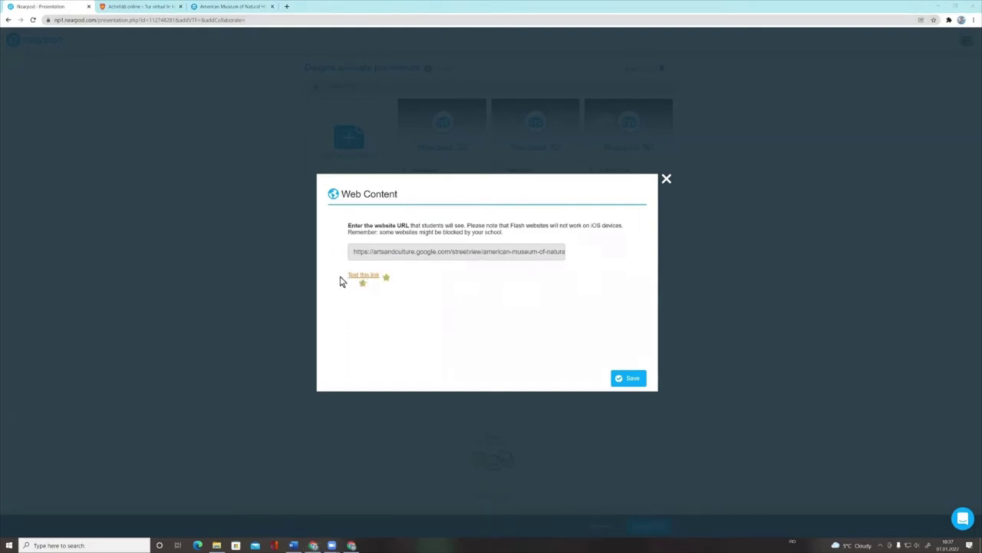